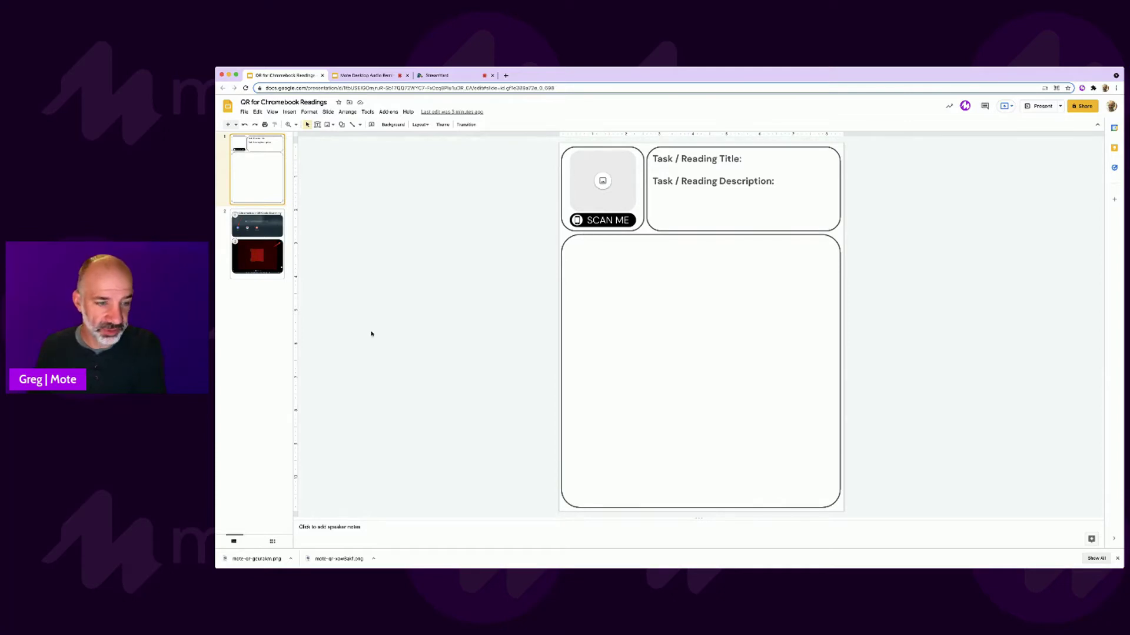
# Place the downloaded Mote QR code image in the placeholder above Scan Me, and review the Chromebook QR Code Scanning slide.
pyautogui.moveTo(259, 559); pyautogui.dragTo(603, 187)
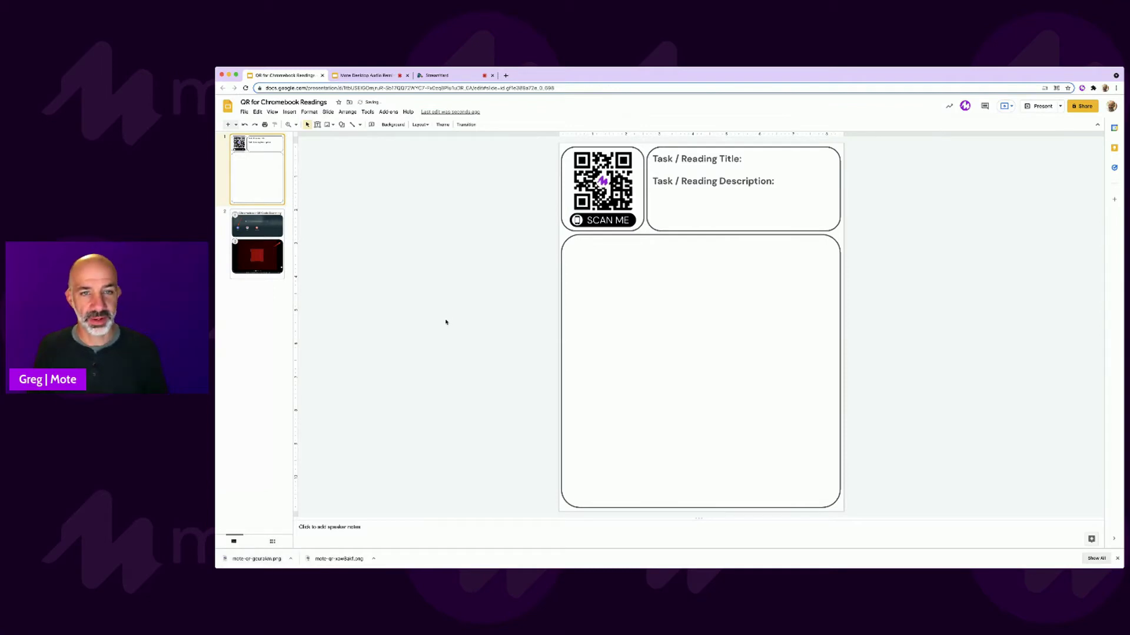
pyautogui.click(679, 290)
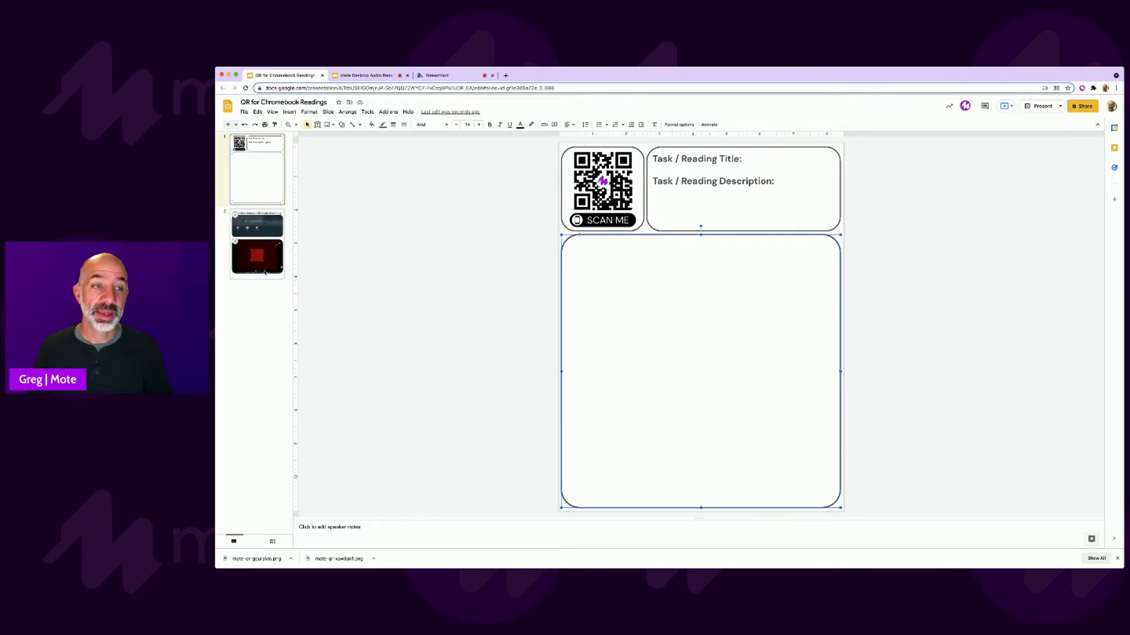
pyautogui.click(263, 230)
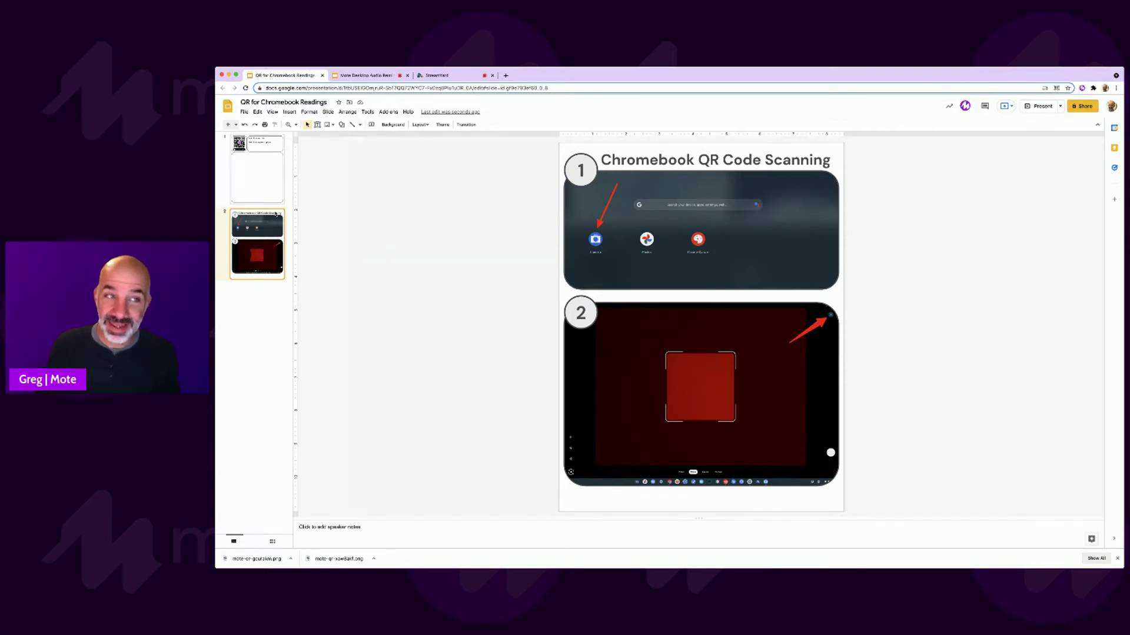
pyautogui.click(266, 183)
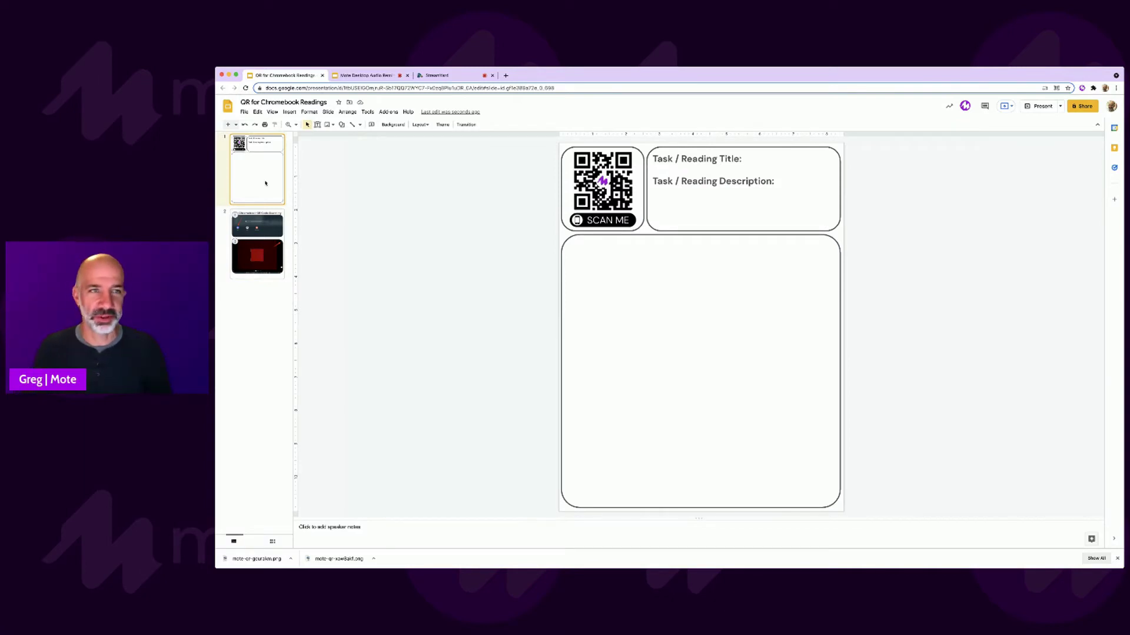
# In the Mote Desktop Audio Reminder presentation, bring up the Publish to the web settings and select the published link for copying.
pyautogui.click(359, 76)
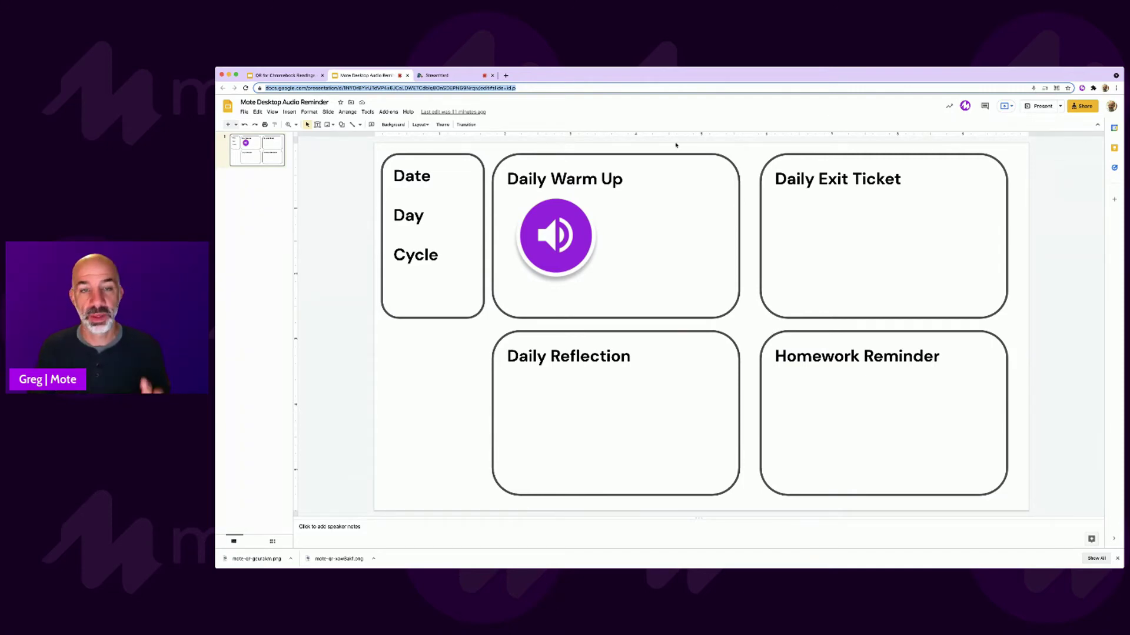
pyautogui.click(244, 112)
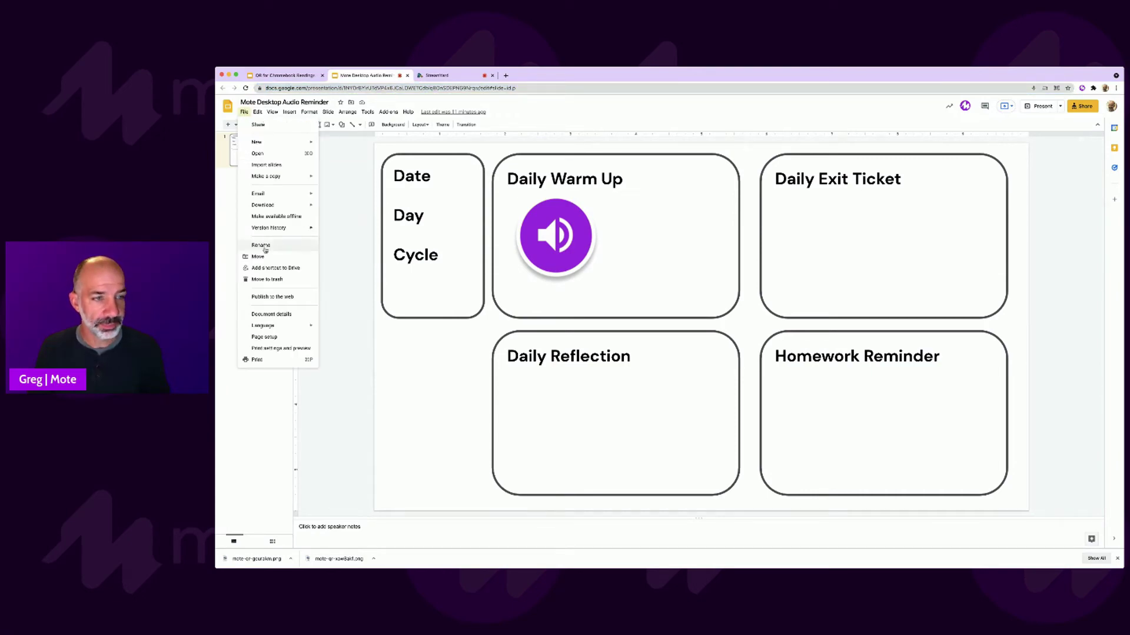
pyautogui.click(266, 297)
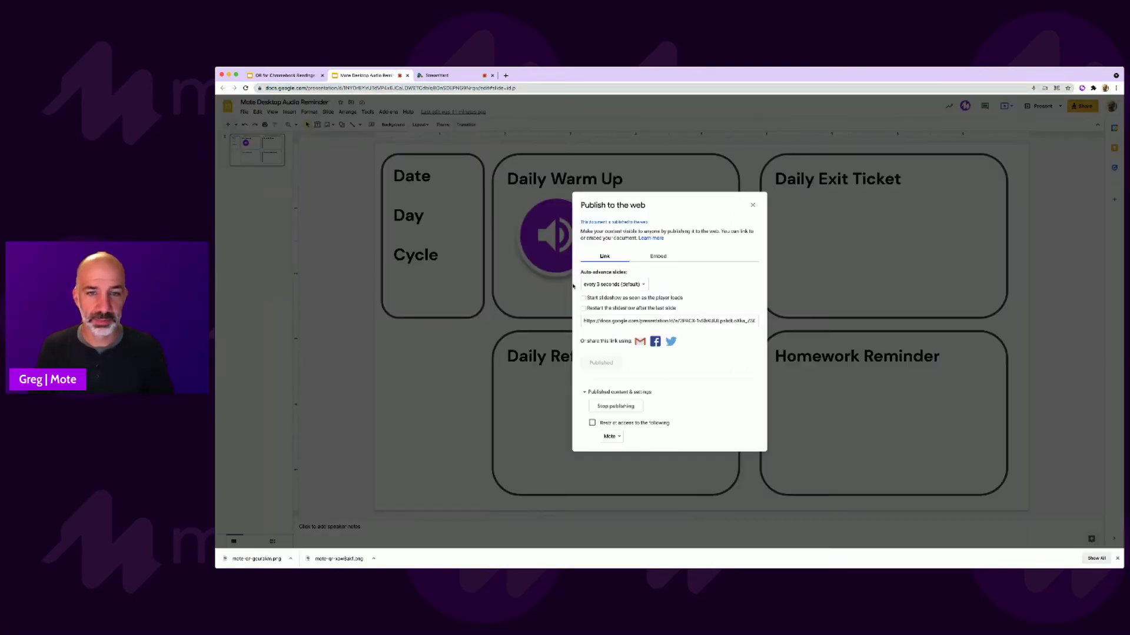
pyautogui.click(650, 322)
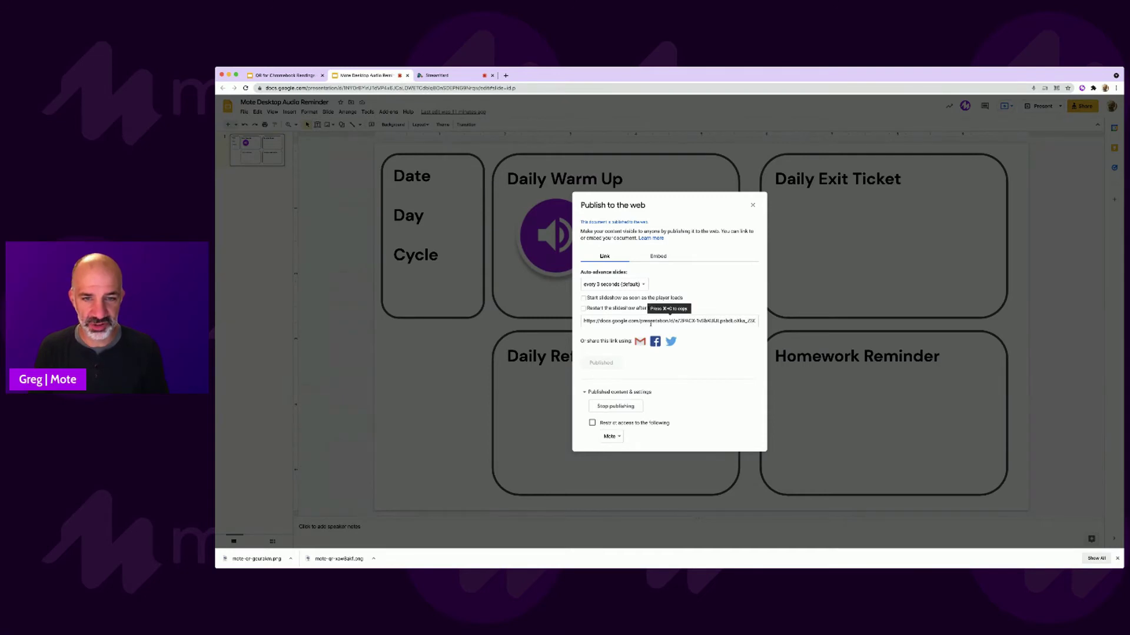
pyautogui.click(650, 322)
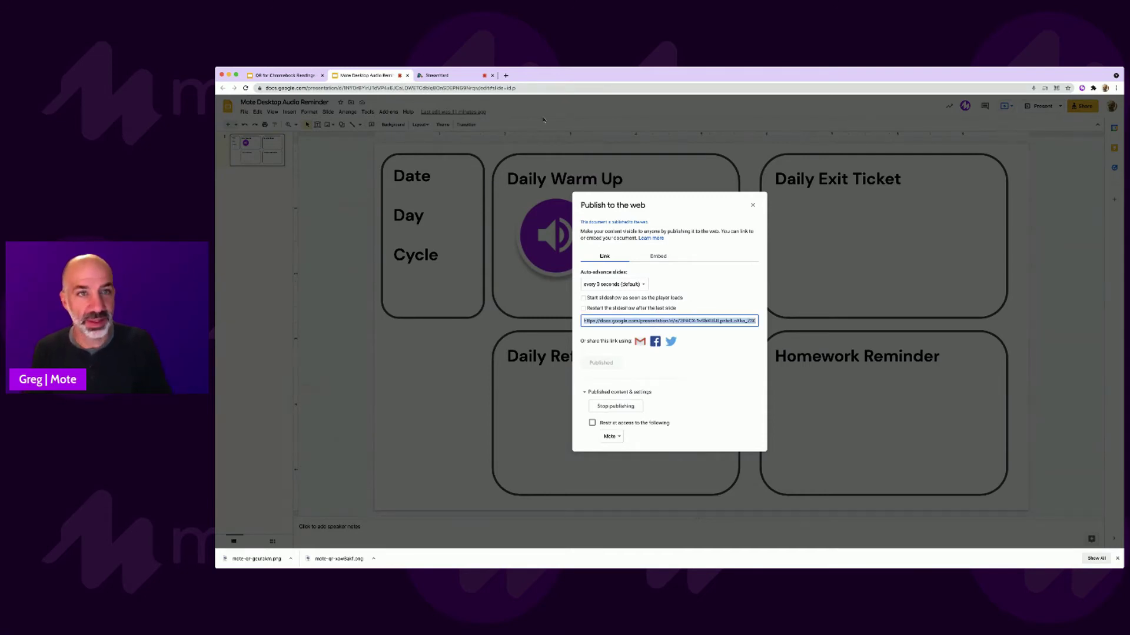
# Open the copied published link in a new browser tab and dismiss the downloads bar.
pyautogui.click(505, 76)
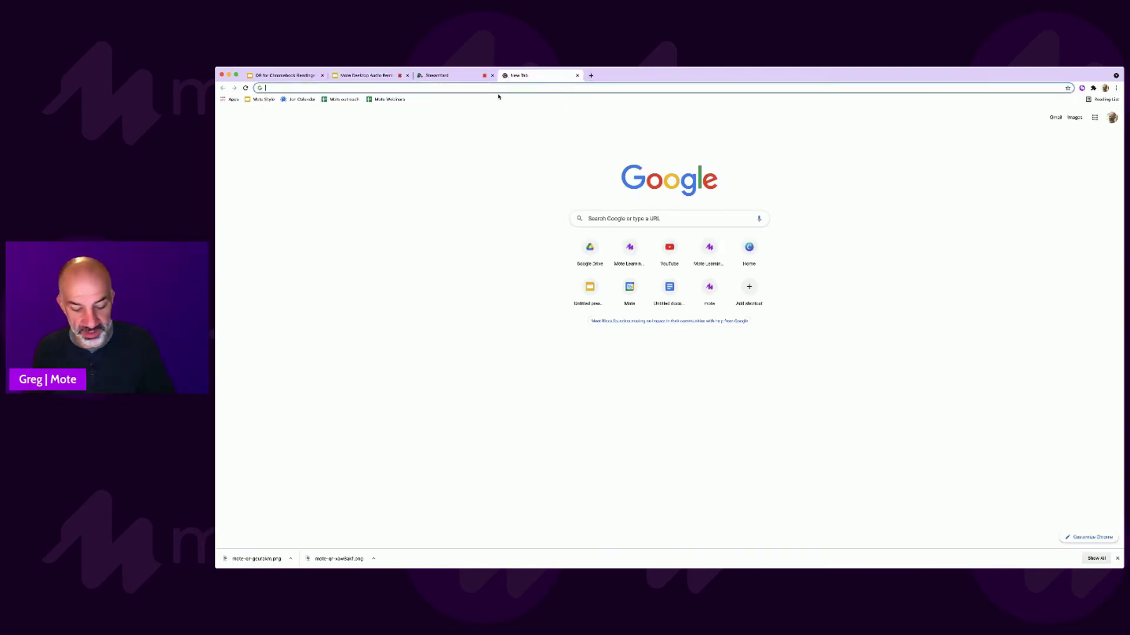
pyautogui.press('super+v')
pyautogui.press('Return')
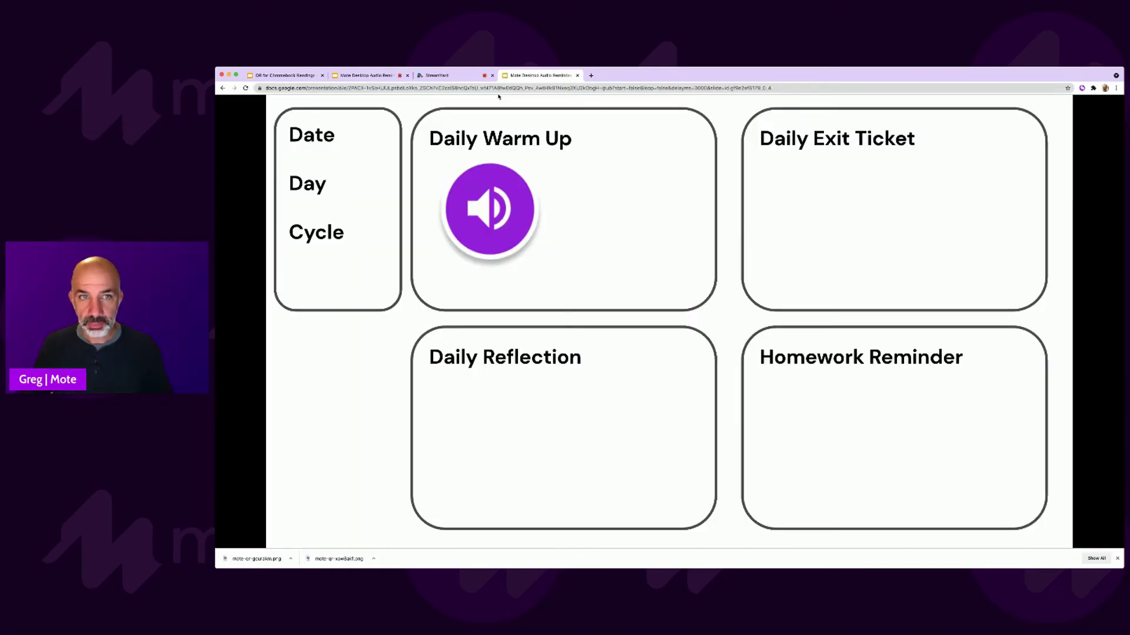
pyautogui.click(1048, 88)
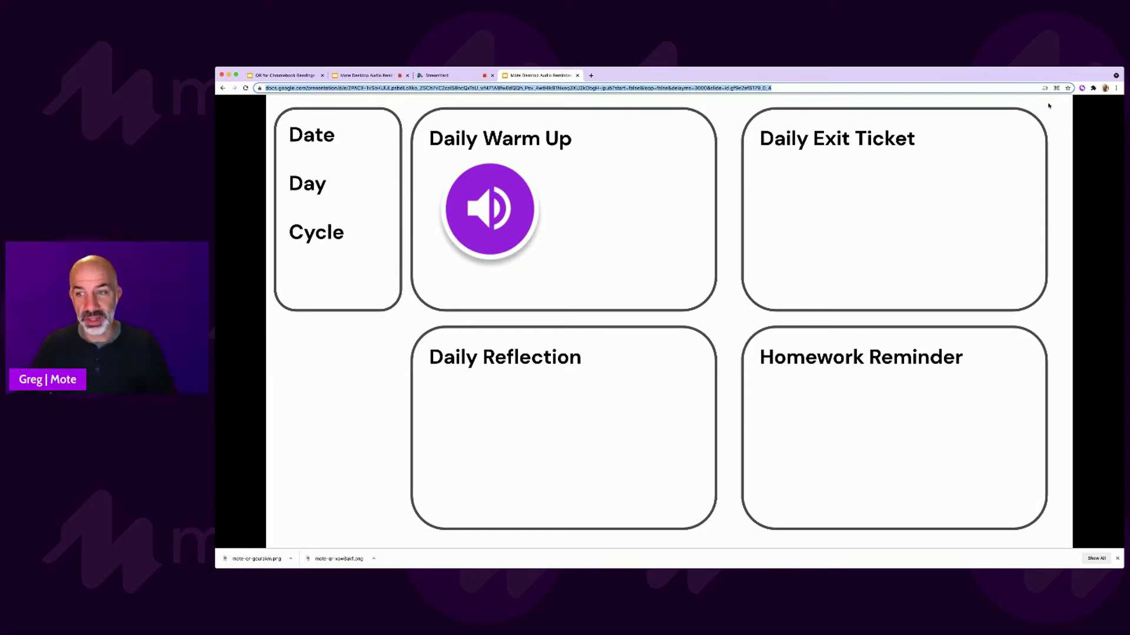
pyautogui.click(1117, 558)
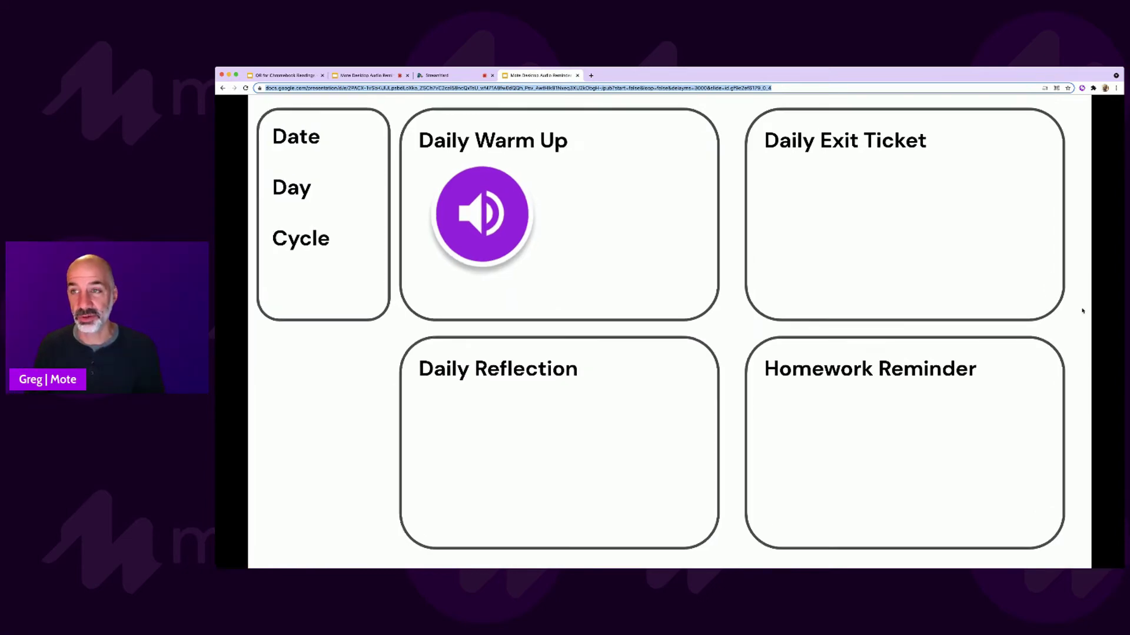
pyautogui.click(1056, 88)
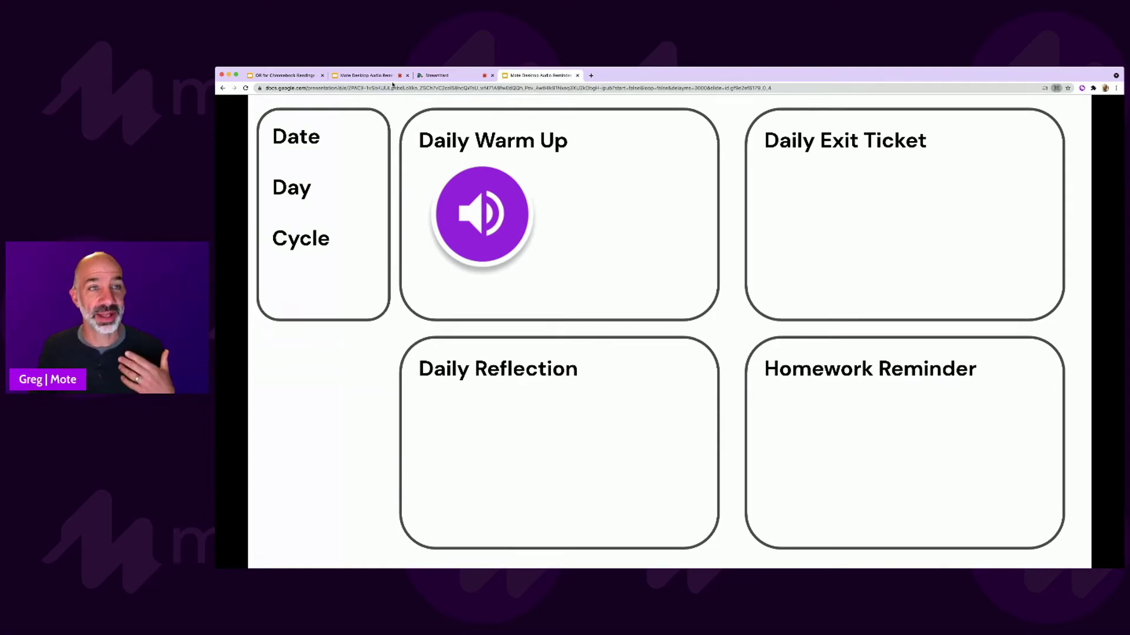
# Return to the editable Mote Desktop Audio Reminder presentation and close the Publish to the web dialog.
pyautogui.click(369, 76)
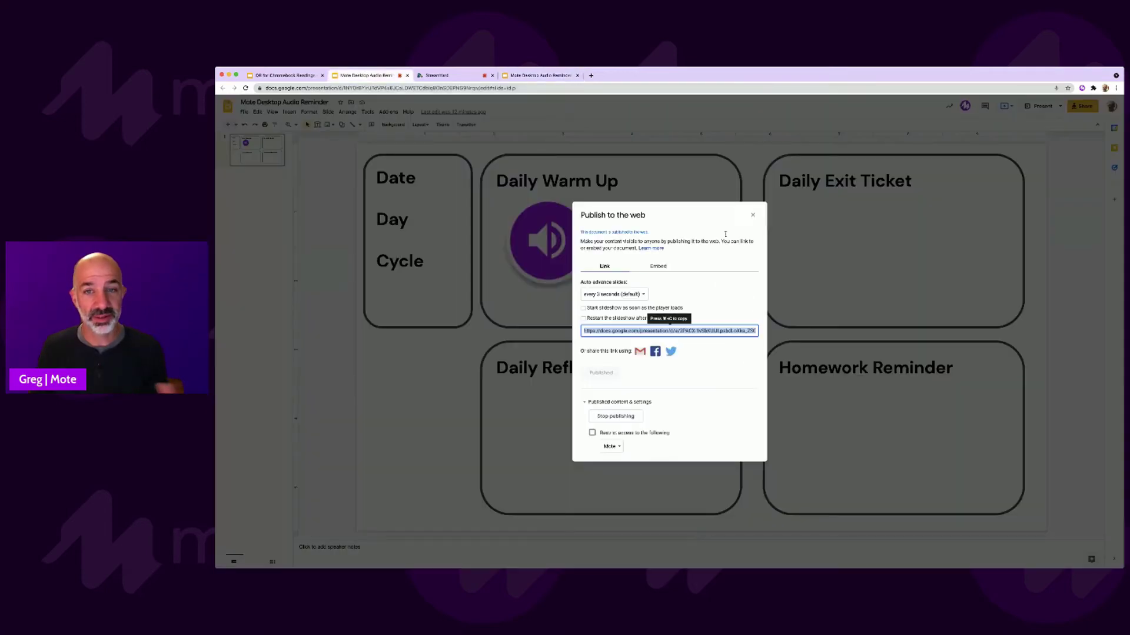
pyautogui.click(753, 215)
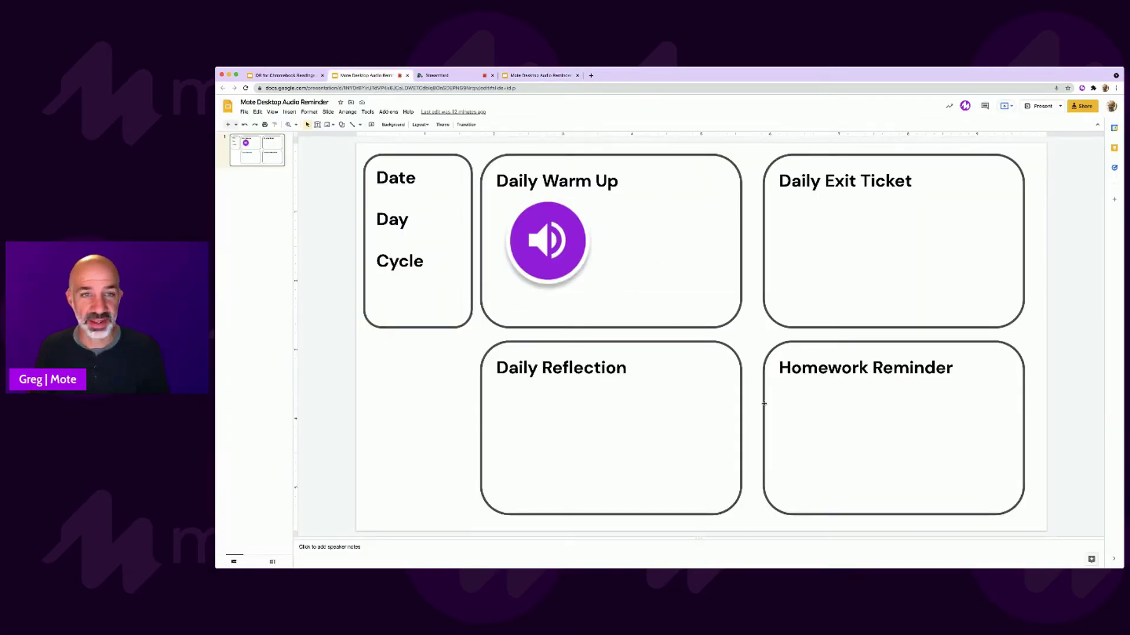
pyautogui.moveTo(548, 253)
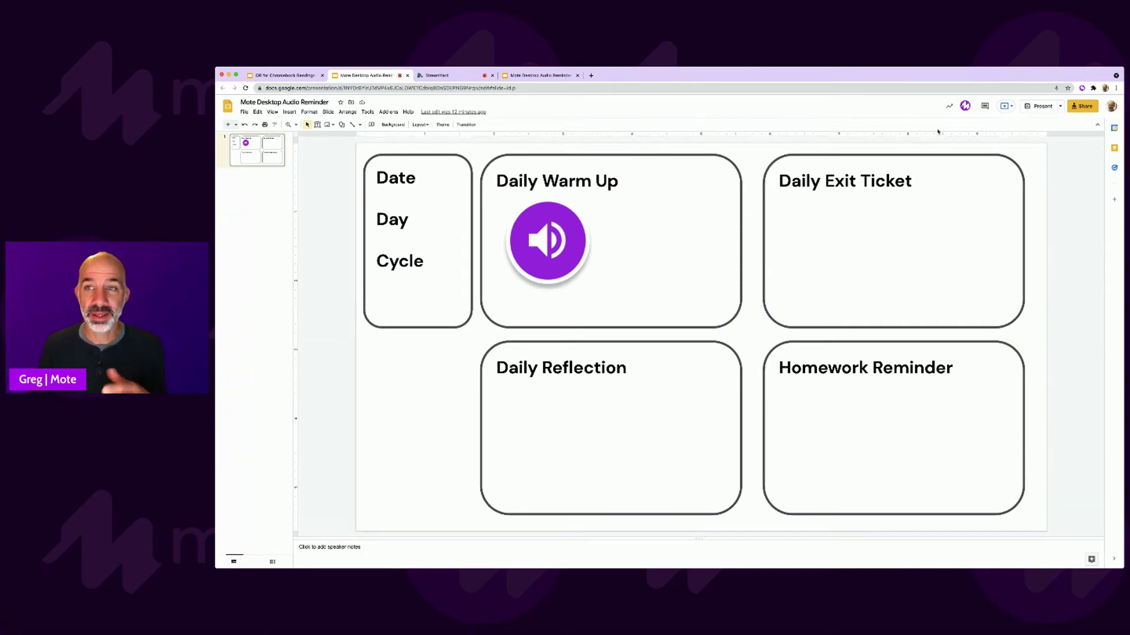
# Record a short voice note with Mote, insert it on the slide, and place its audio icon under Daily Exit Ticket.
pyautogui.click(965, 106)
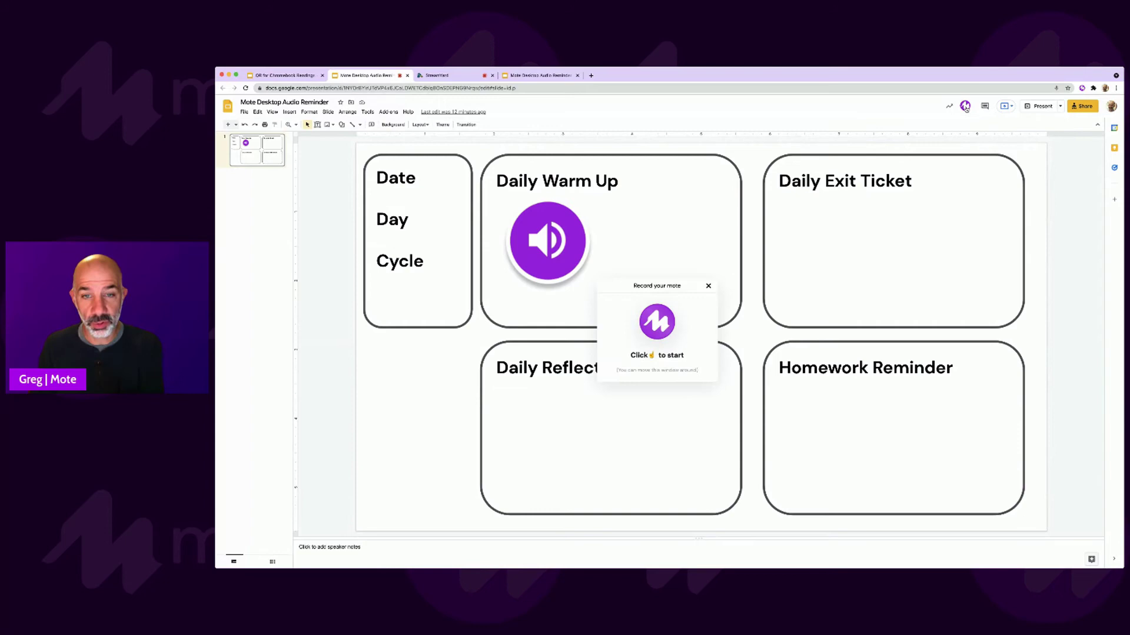
pyautogui.click(656, 322)
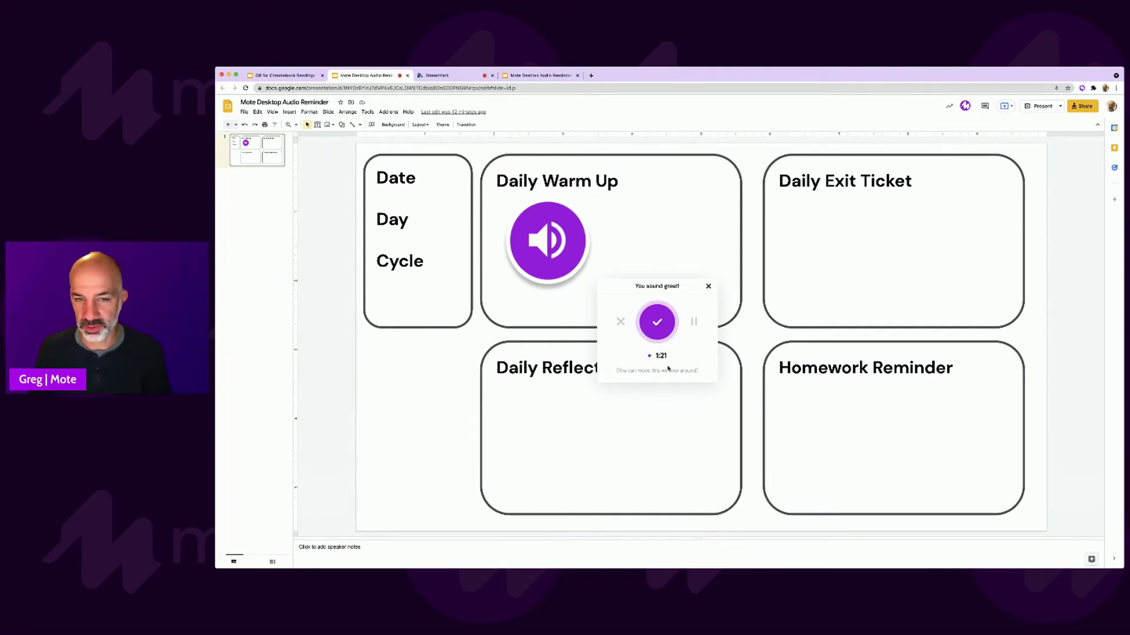
pyautogui.click(657, 321)
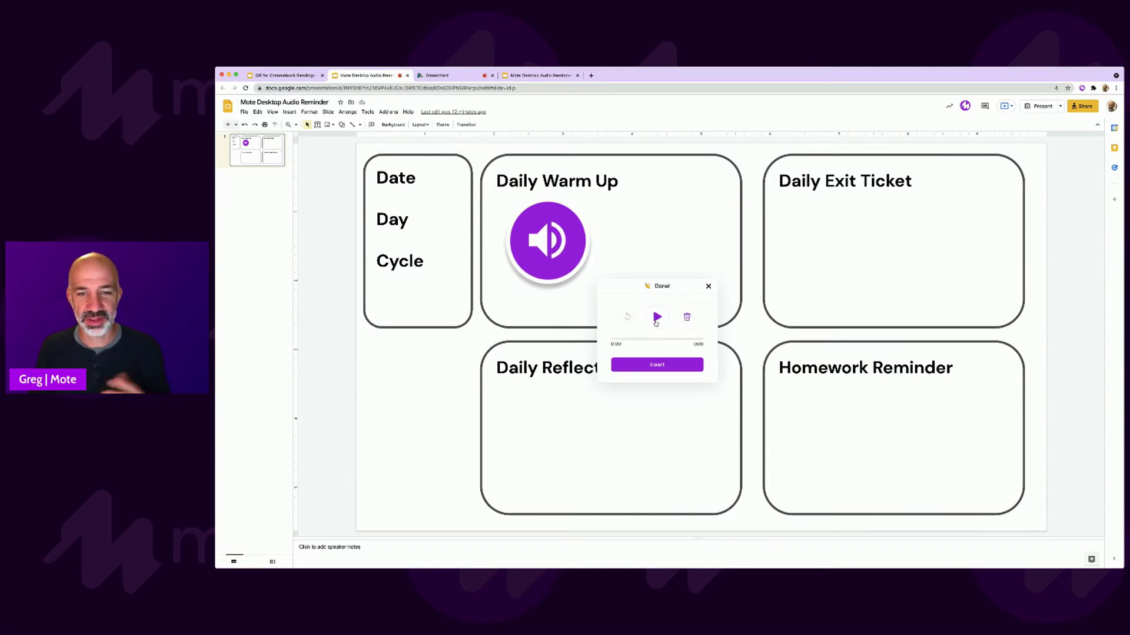
pyautogui.click(658, 365)
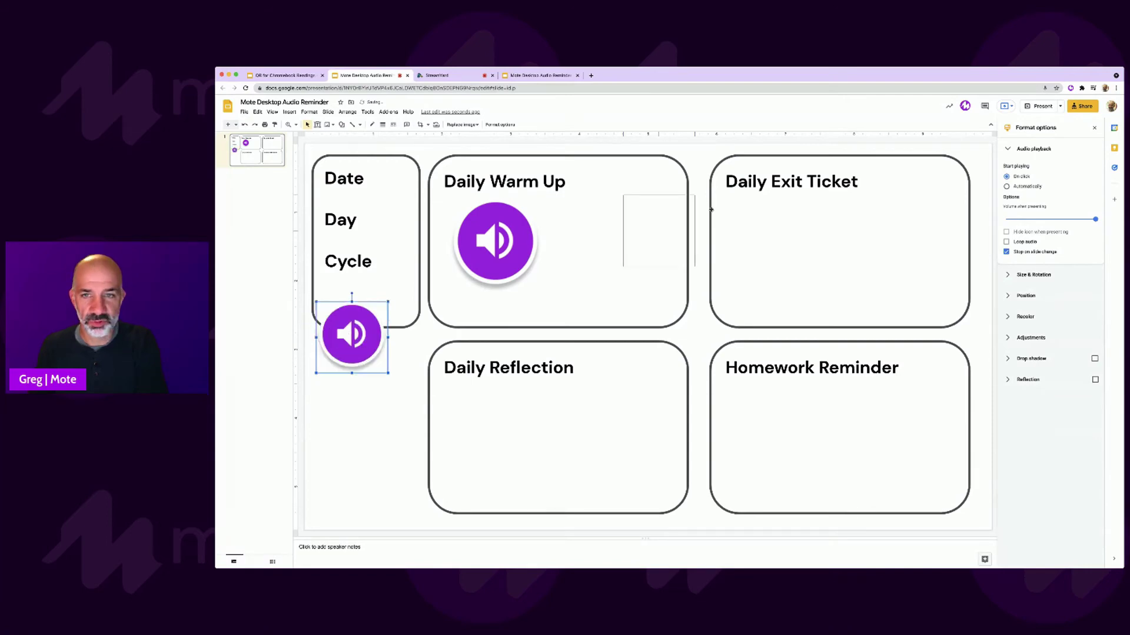
pyautogui.moveTo(710, 208); pyautogui.dragTo(775, 250)
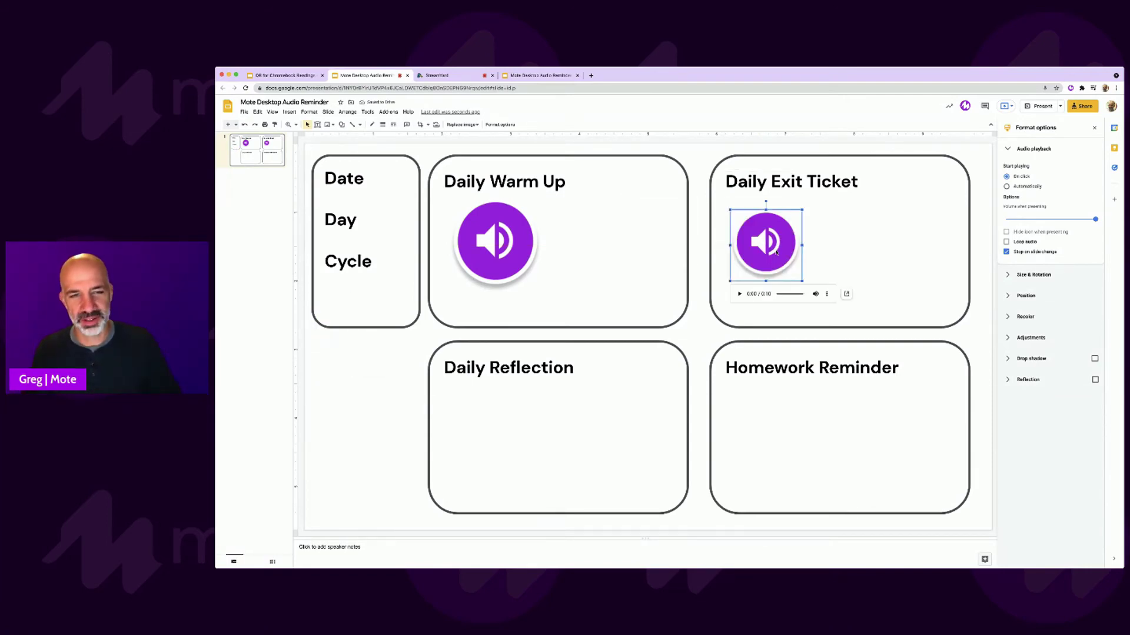
# Duplicate the Daily Exit Ticket audio icon into the Daily Reflection and Homework Reminder boxes.
pyautogui.press('super+d')
pyautogui.moveTo(776, 252); pyautogui.dragTo(482, 429)
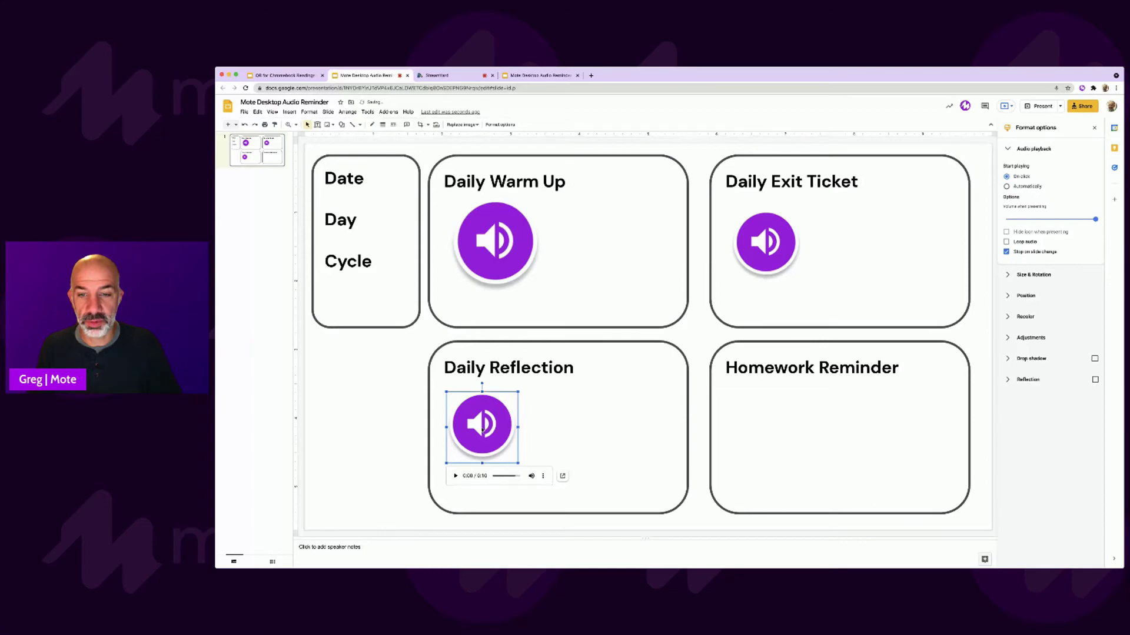
pyautogui.press('super+d')
pyautogui.moveTo(482, 430); pyautogui.dragTo(758, 421)
pyautogui.click(983, 157)
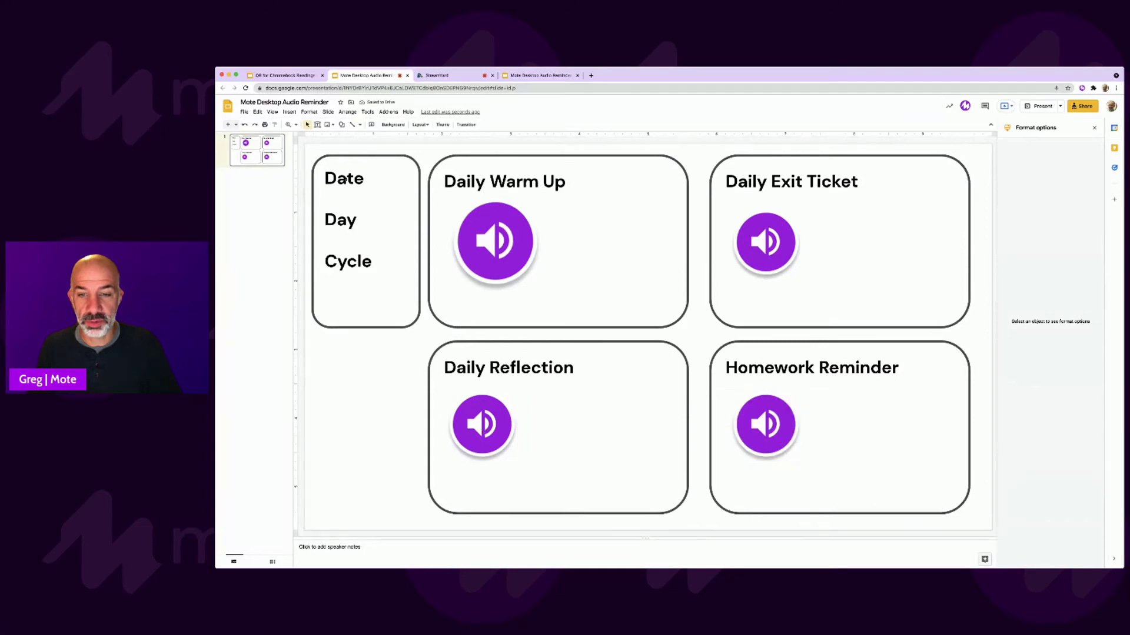
pyautogui.click(349, 178)
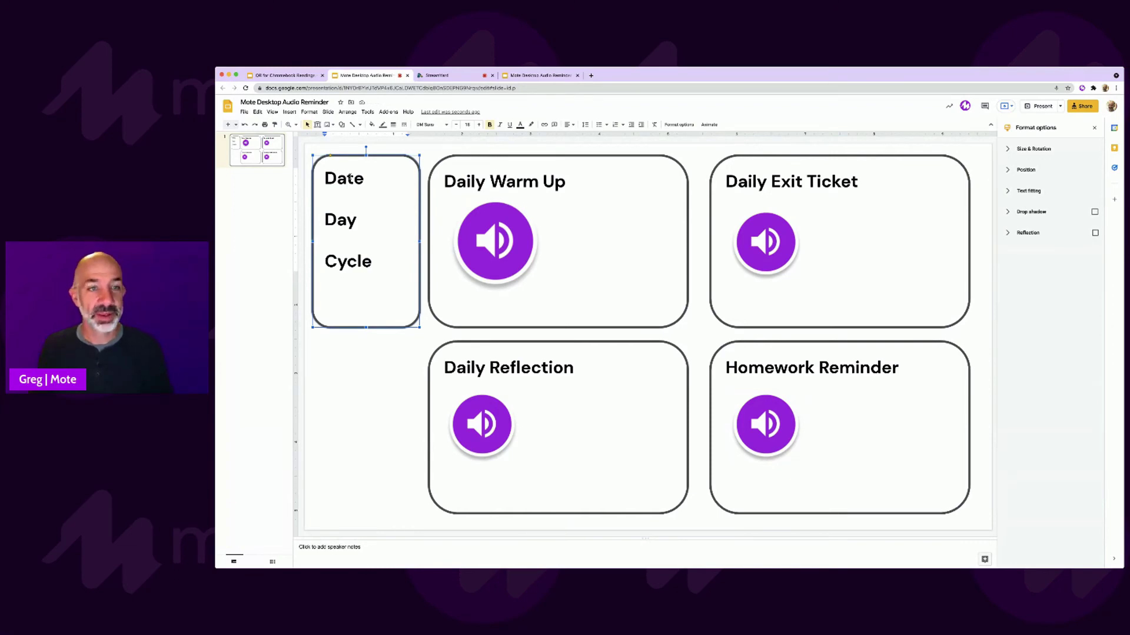
pyautogui.click(371, 366)
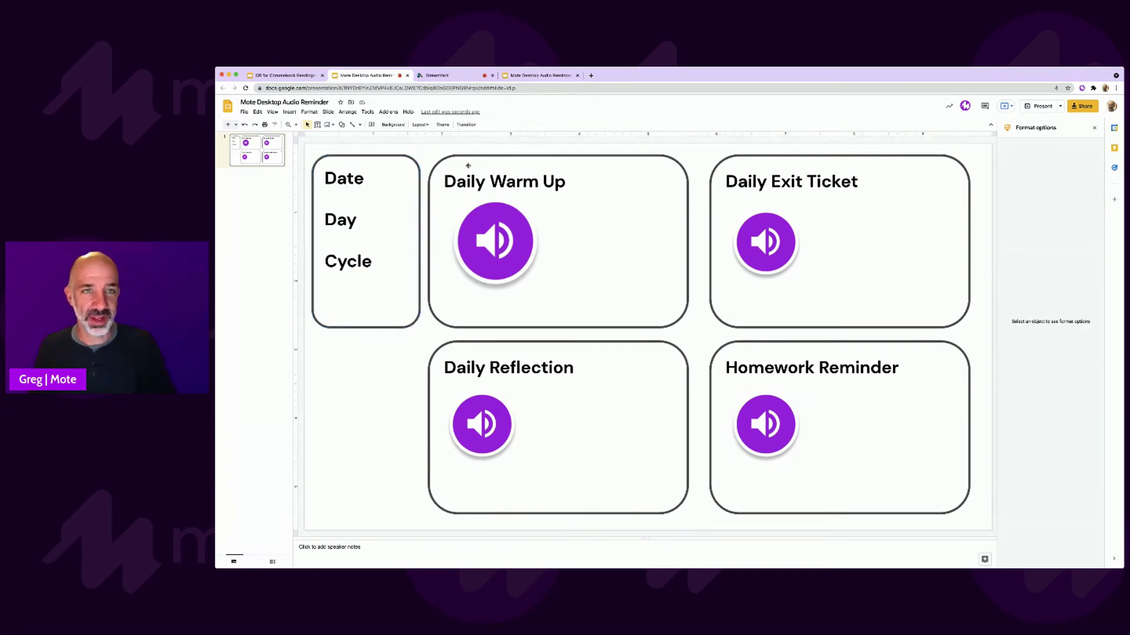
# Reload the published slide in its browser tab to check the added audio icons.
pyautogui.click(535, 76)
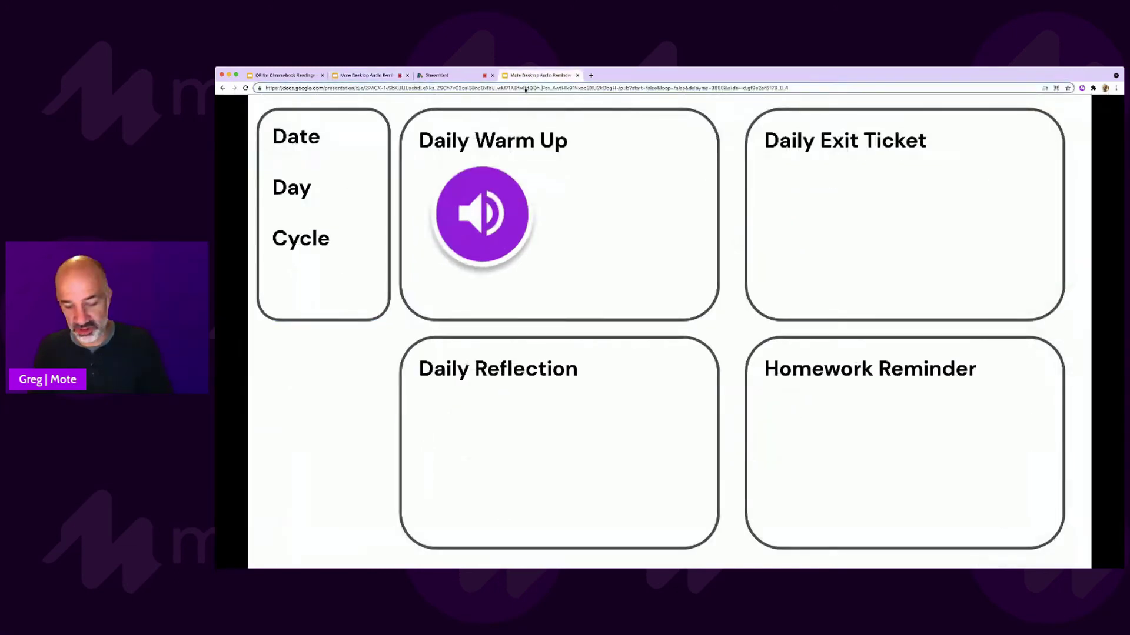
pyautogui.press('Return')
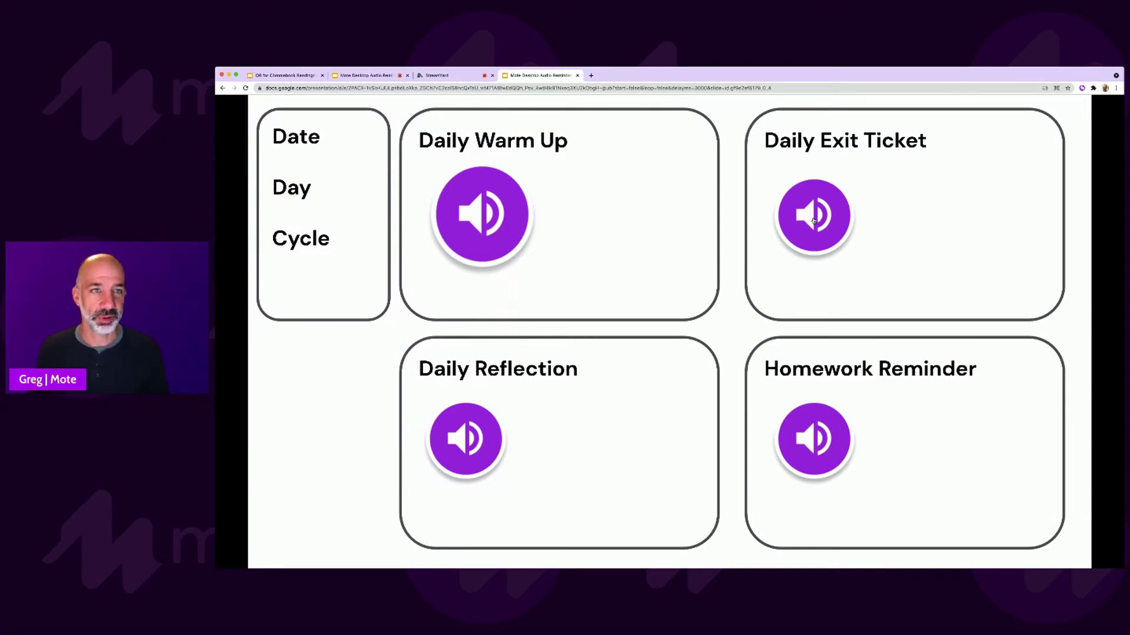
# In the editable presentation, delete the audio icons from the Daily Exit Ticket, Daily Warm Up and Daily Reflection boxes.
pyautogui.click(362, 76)
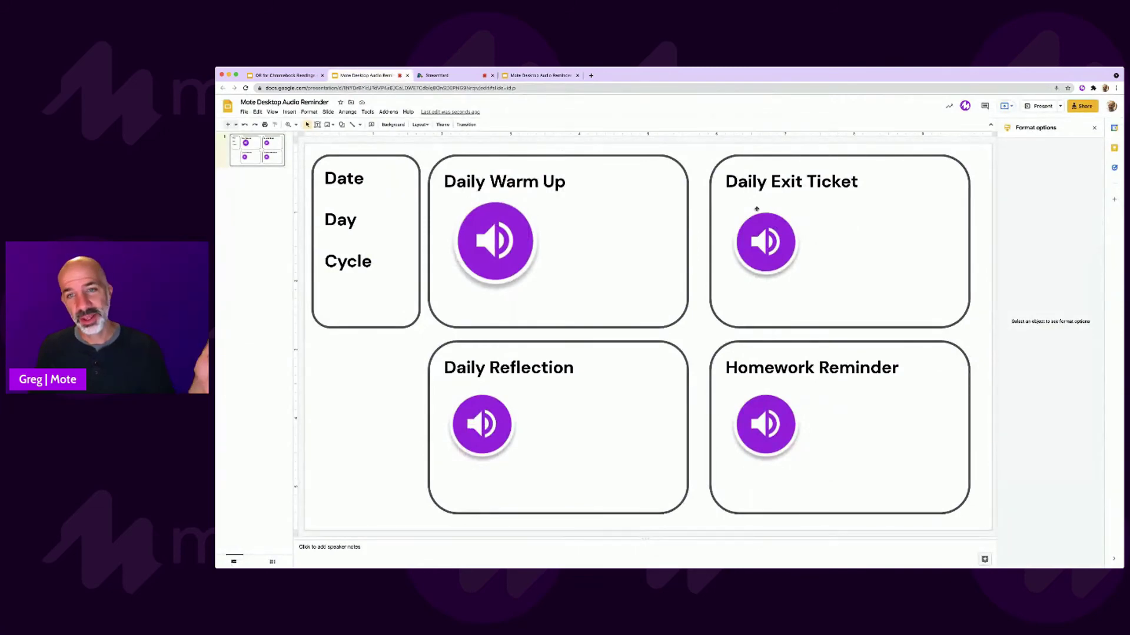
pyautogui.click(764, 247)
pyautogui.press('Delete')
pyautogui.moveTo(511, 237)
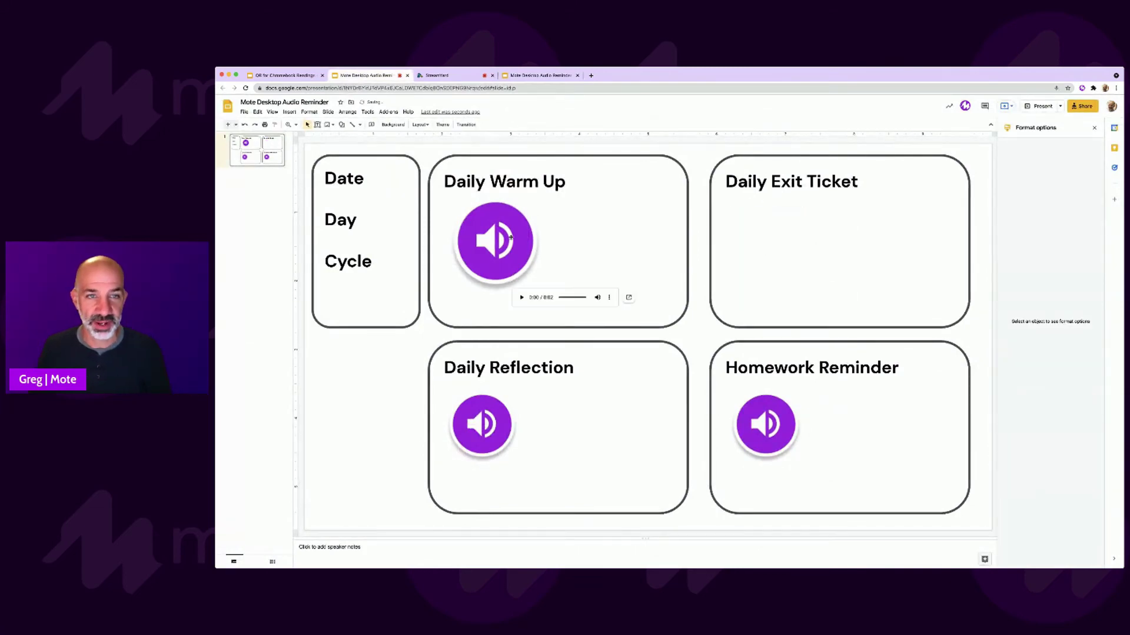
pyautogui.click(501, 241)
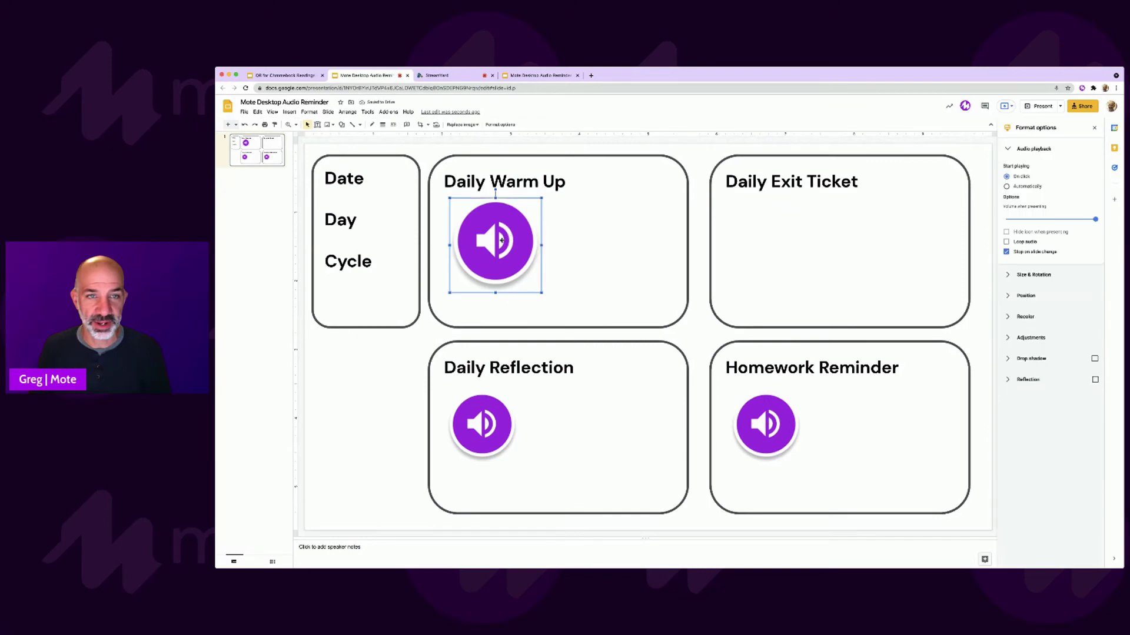
pyautogui.moveTo(503, 242)
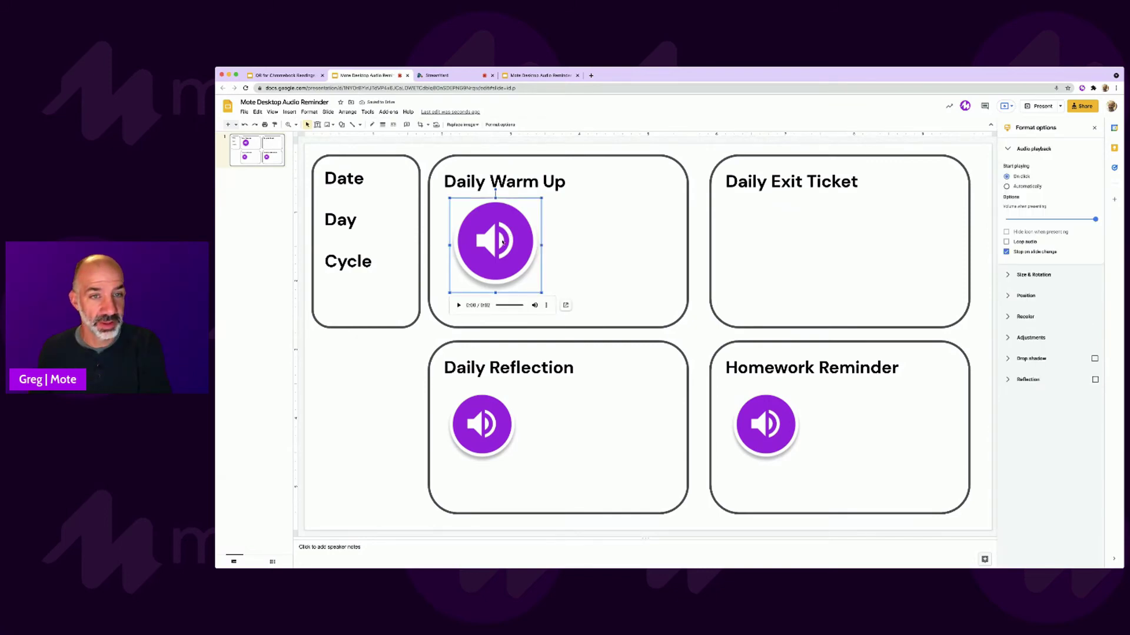
pyautogui.press('Delete')
pyautogui.click(483, 419)
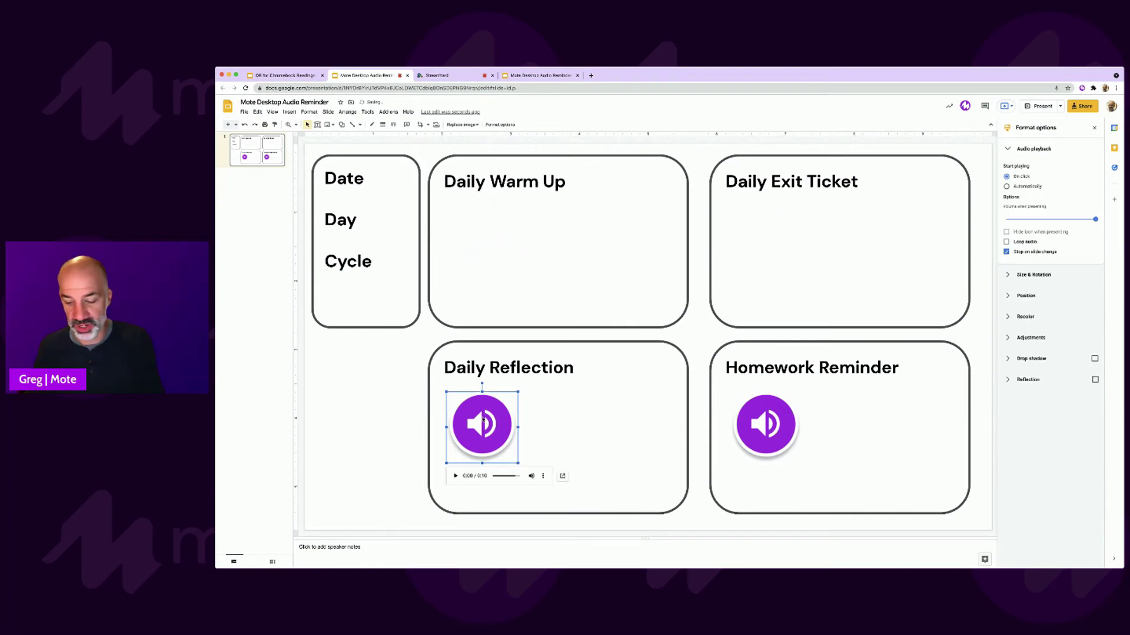
pyautogui.press('Delete')
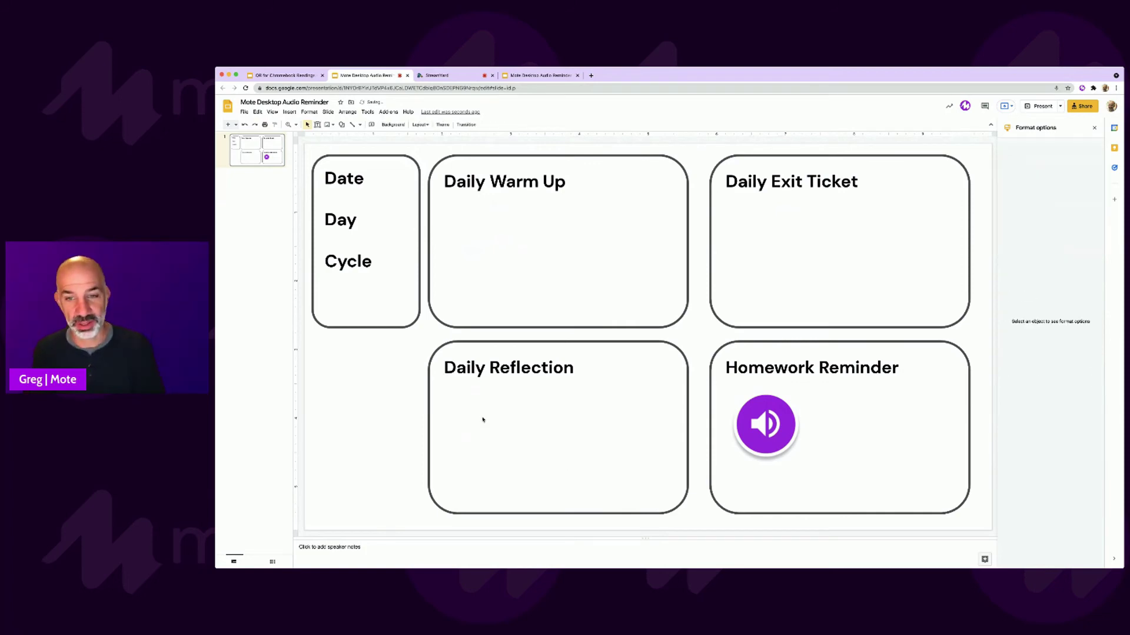
# Refresh the published slide to check the audio icon removals, and return to the editable presentation.
pyautogui.click(528, 79)
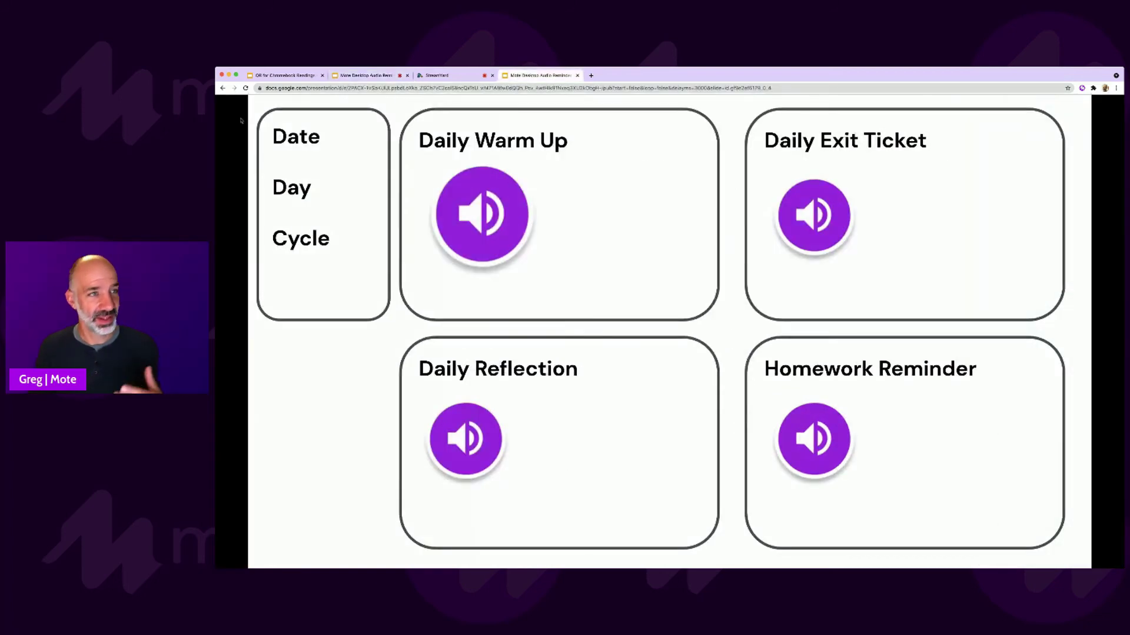
pyautogui.click(247, 89)
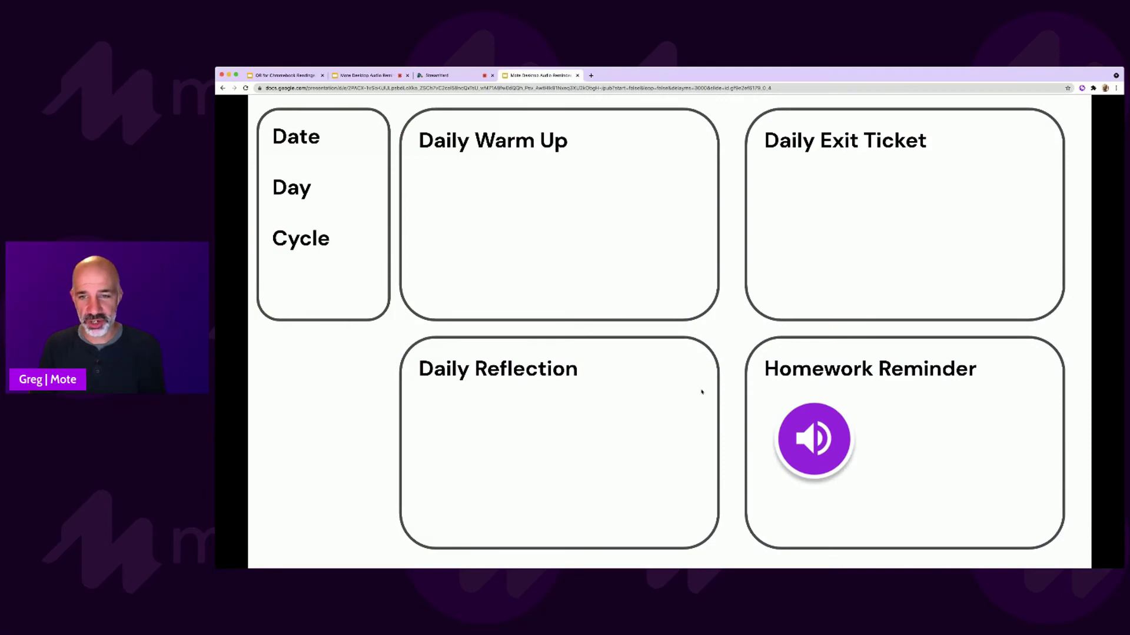
pyautogui.moveTo(823, 446)
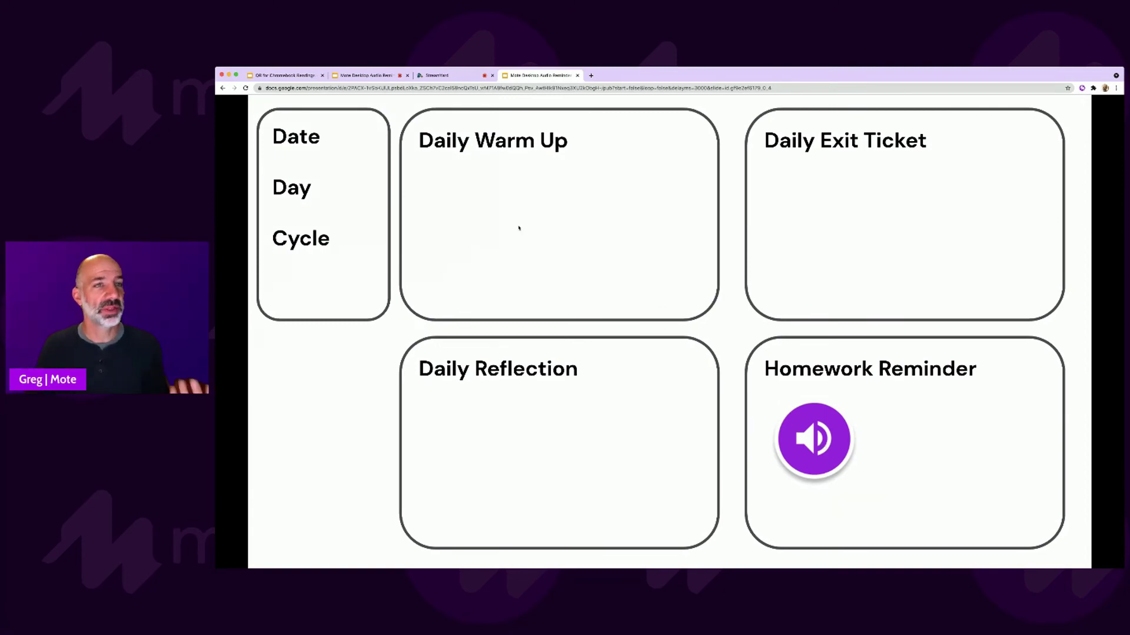
pyautogui.click(363, 76)
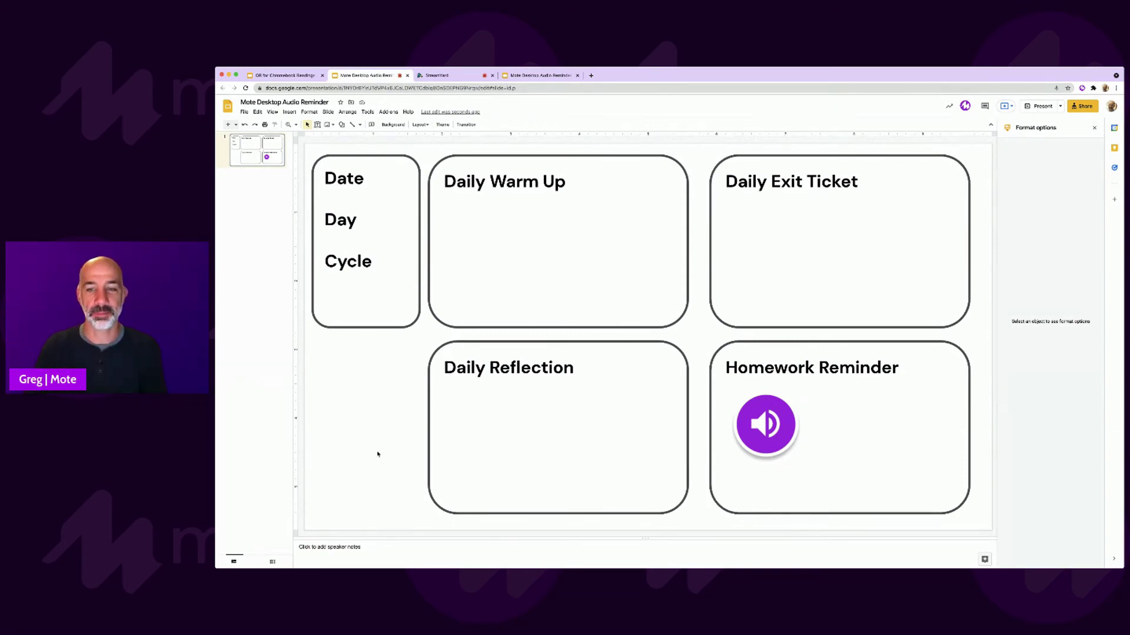
pyautogui.moveTo(761, 429)
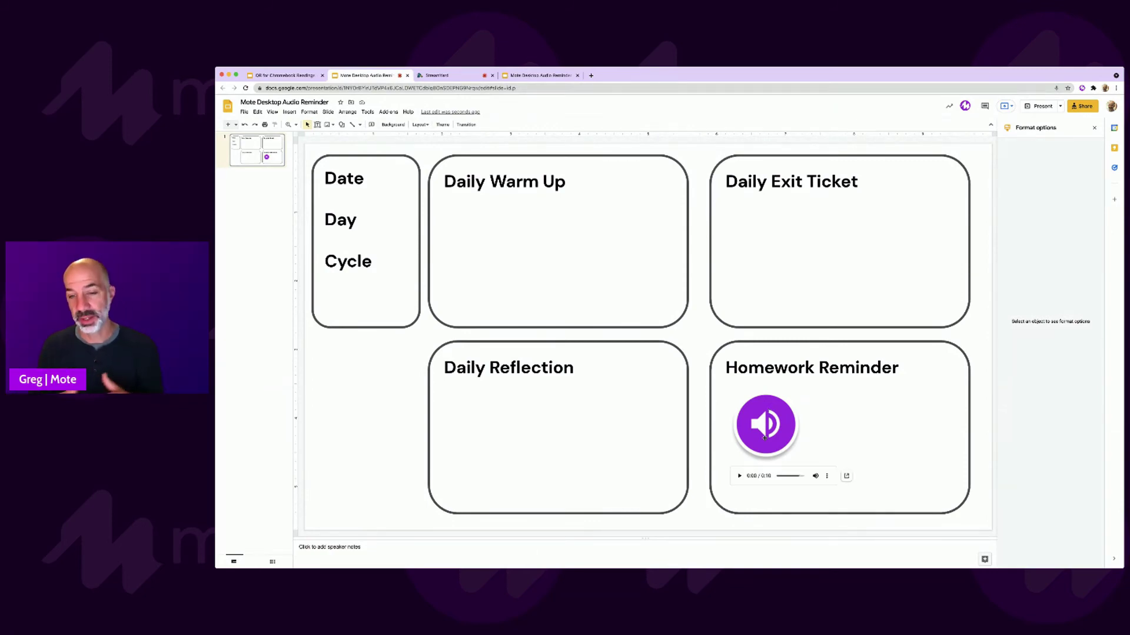